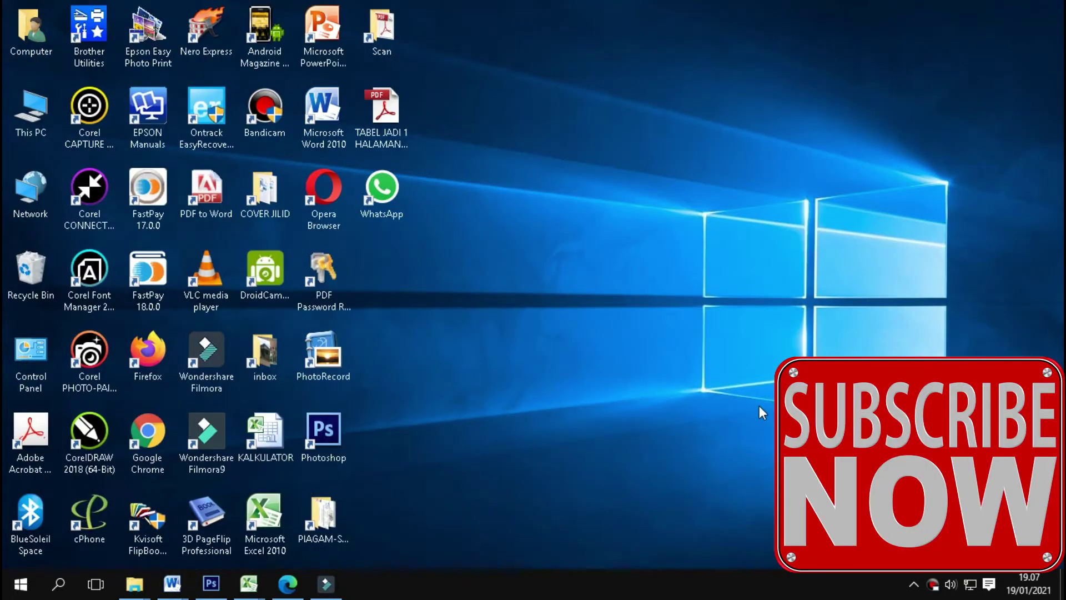
Minimize the open Word document and the browser to clear the desktop
mouse_move(288, 584)
click(305, 587)
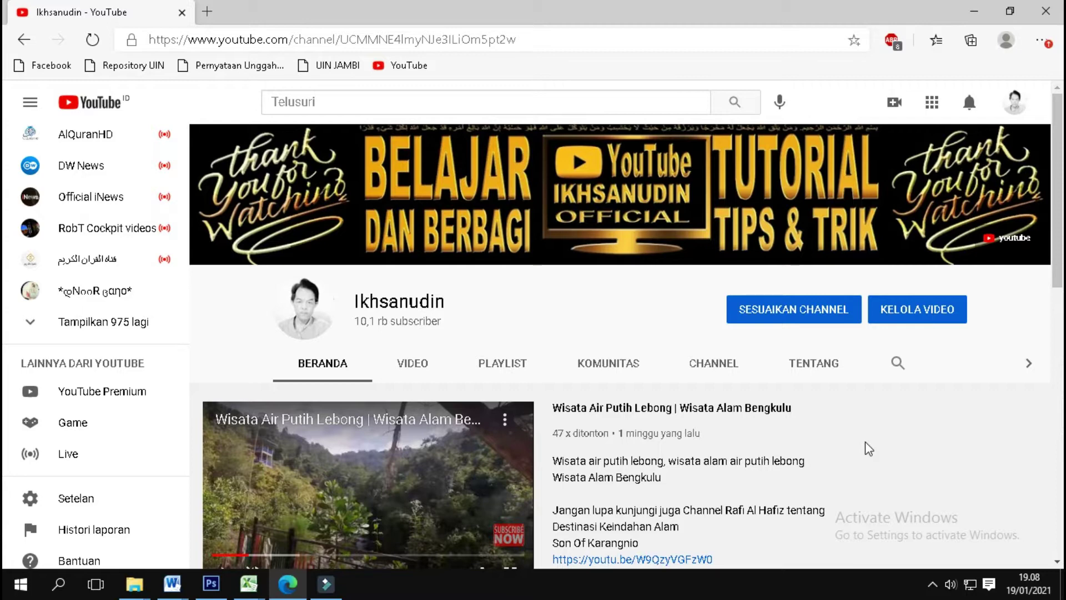
mouse_move(172, 584)
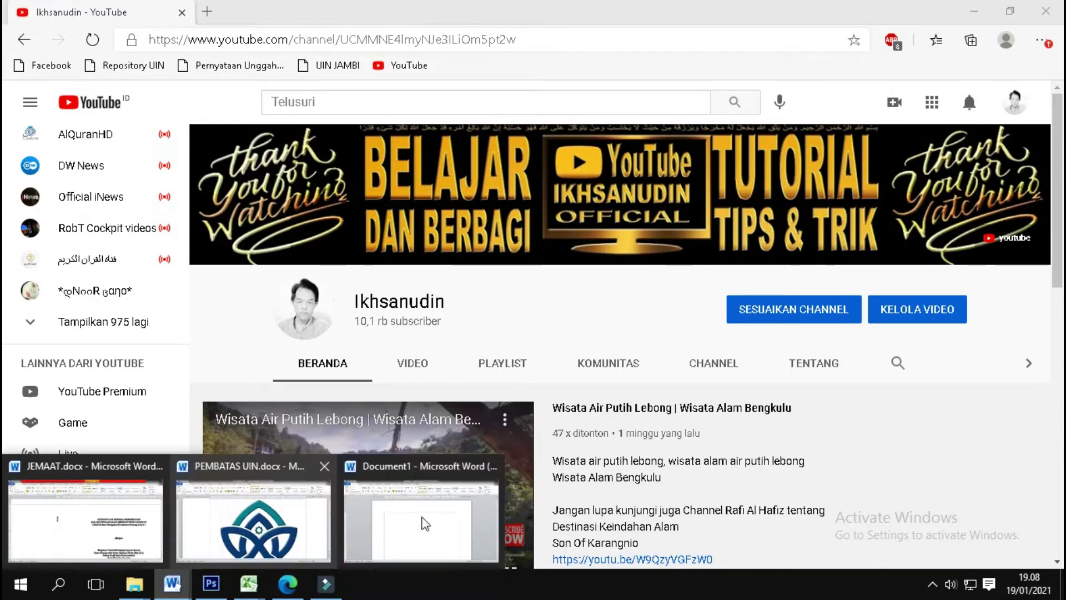
click(424, 512)
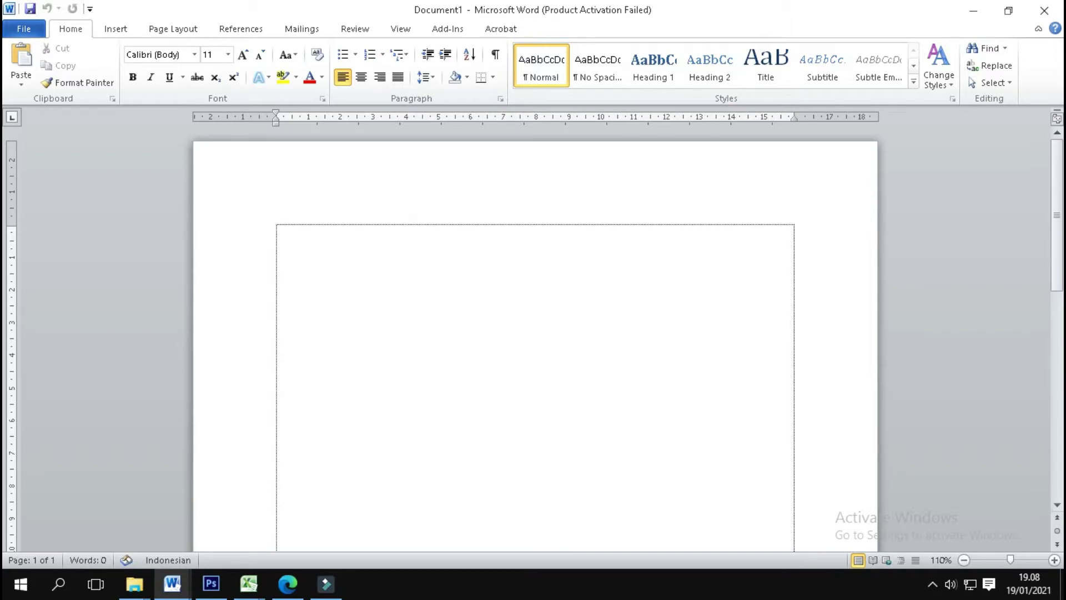
scroll(536, 334, down, 5)
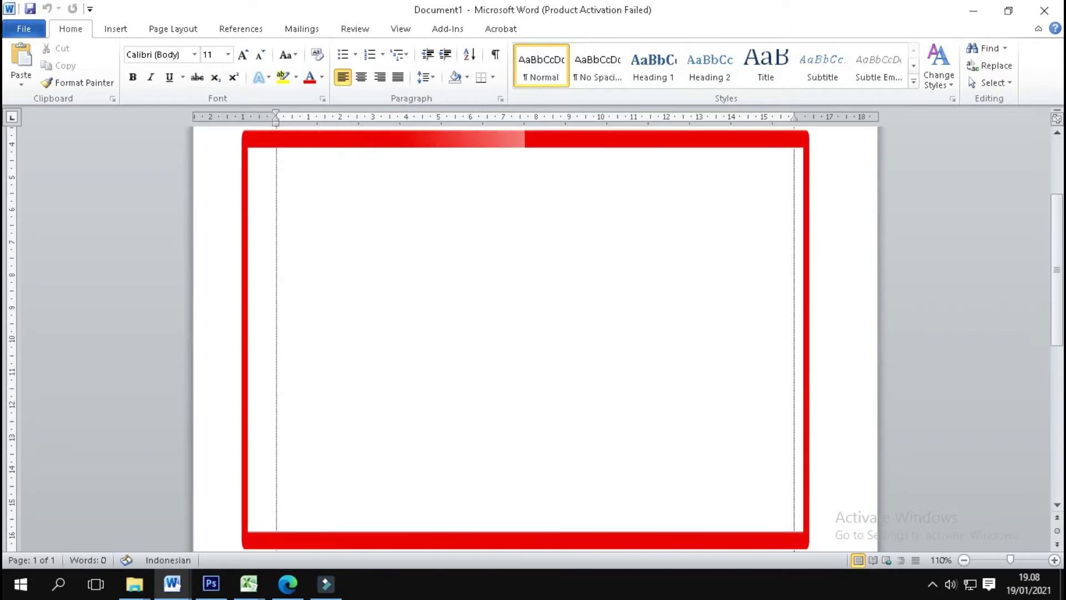
scroll(535, 334, up, 3)
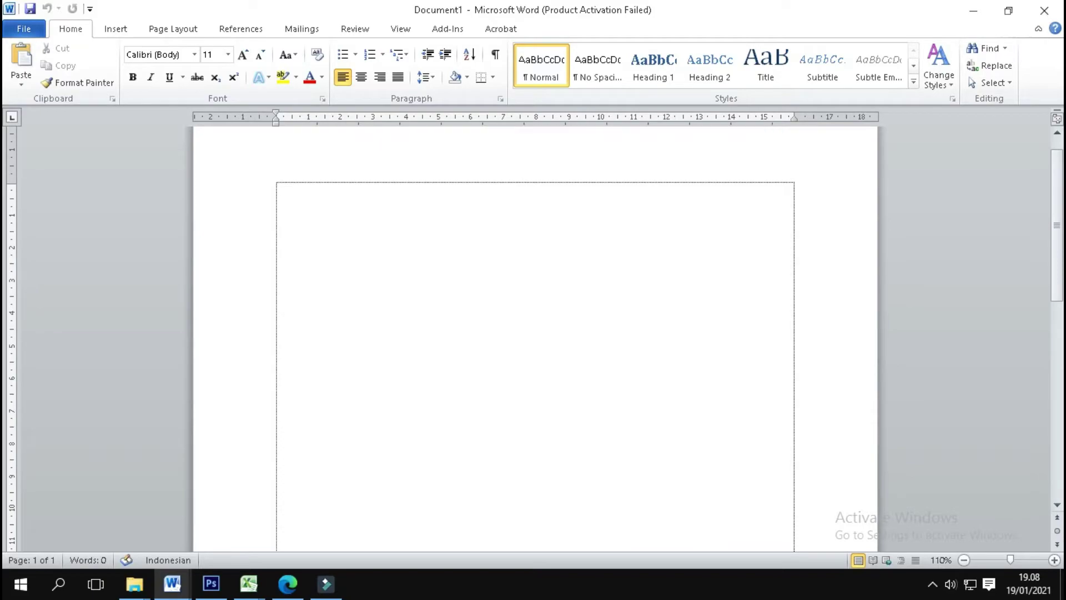
click(980, 9)
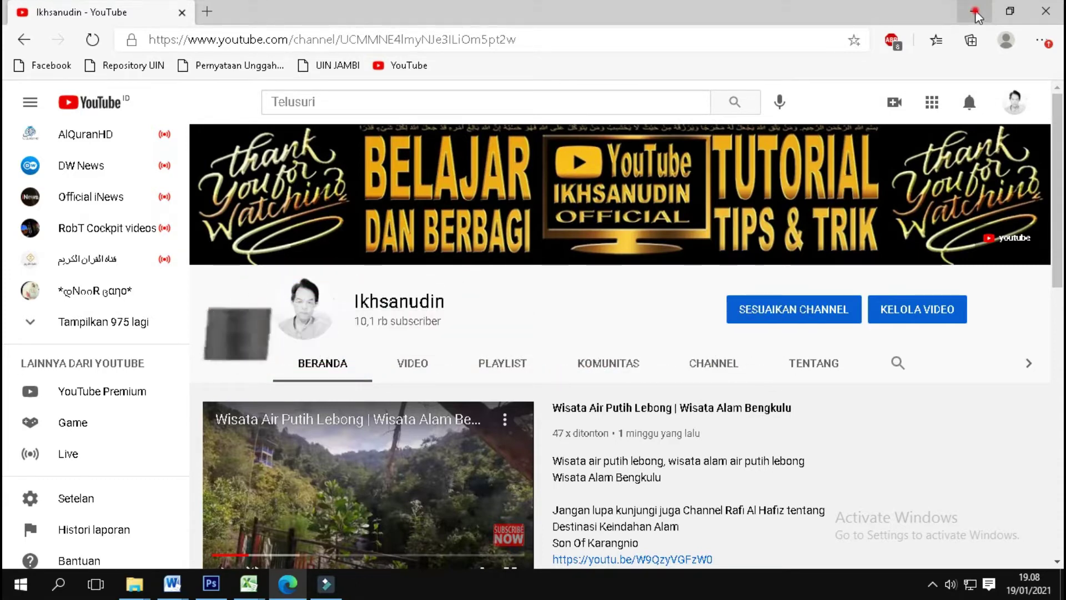
click(976, 13)
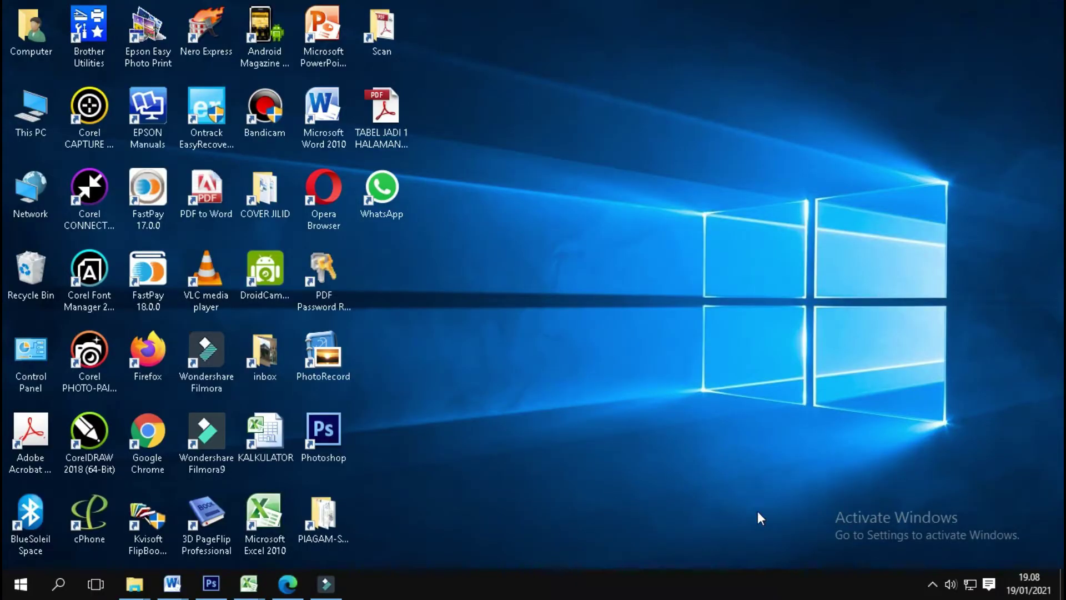
Launch Word 2010 from its desktop icon, maximize the new window, and open the File backstage
click(545, 388)
double_click(326, 118)
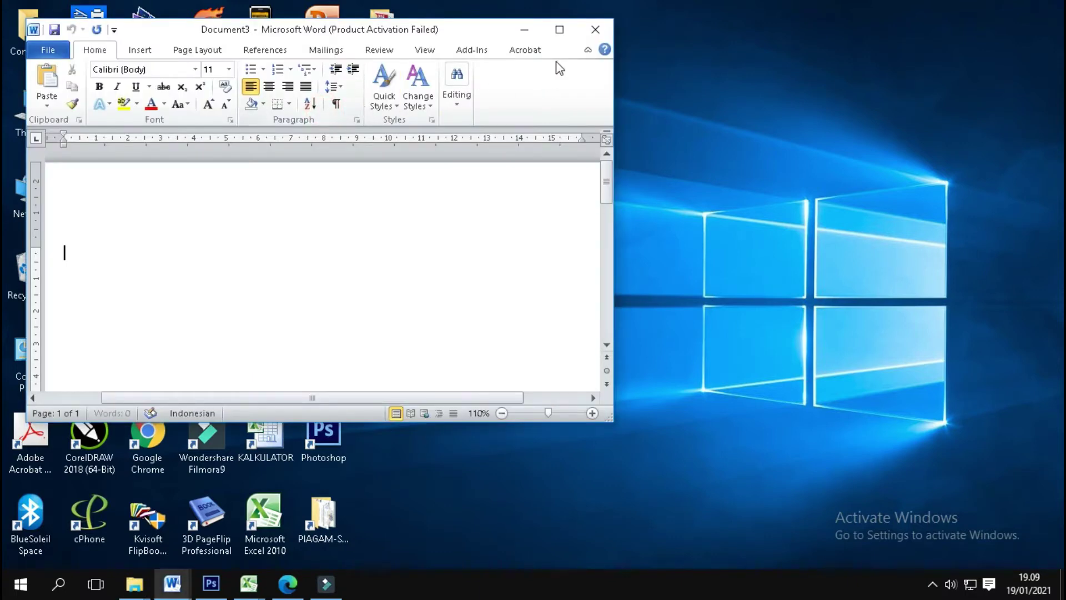
click(559, 29)
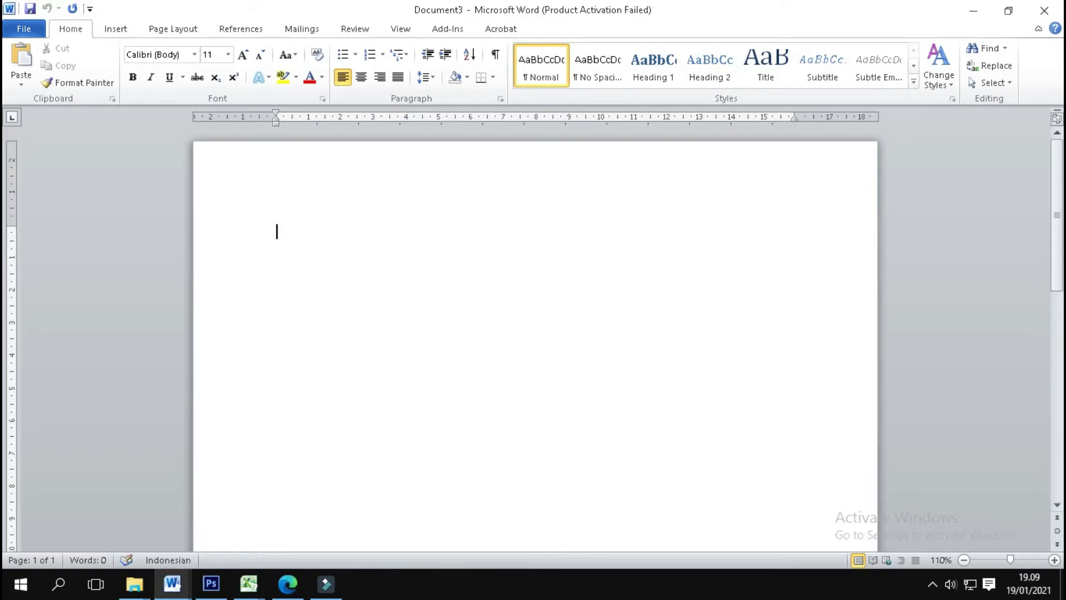
click(25, 29)
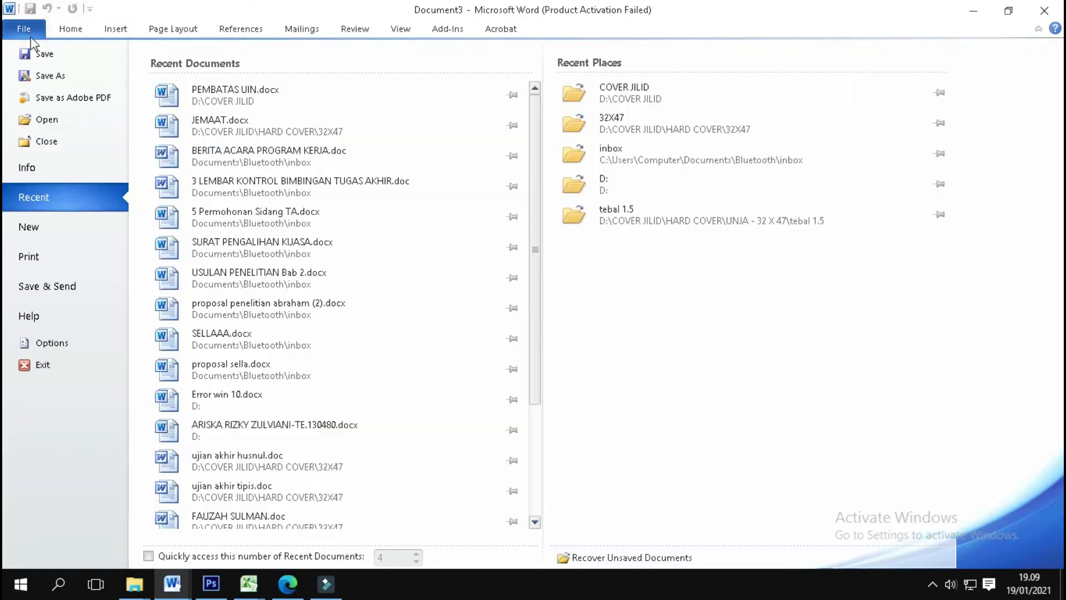
In Word Options > Advanced, check 'Show text boundaries' and confirm with OK
click(87, 342)
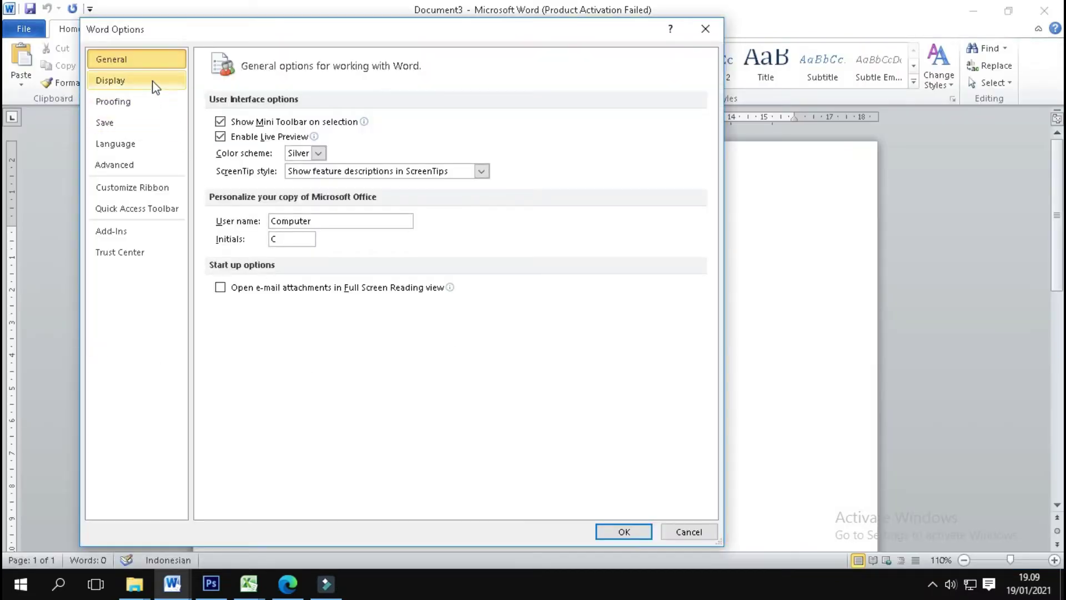
click(161, 167)
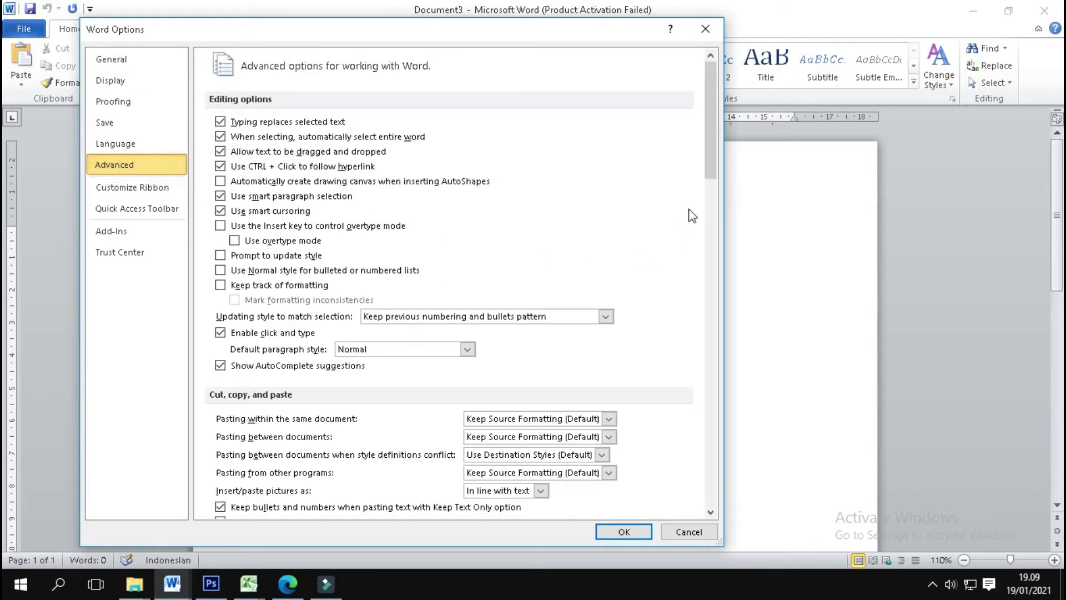
drag(707, 158, 721, 250)
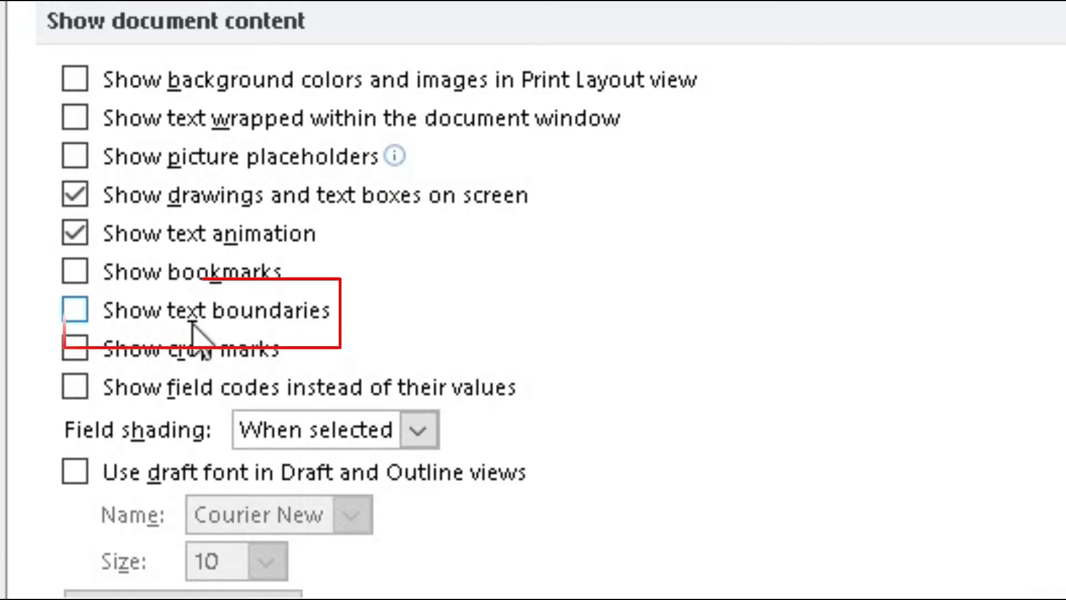
click(78, 312)
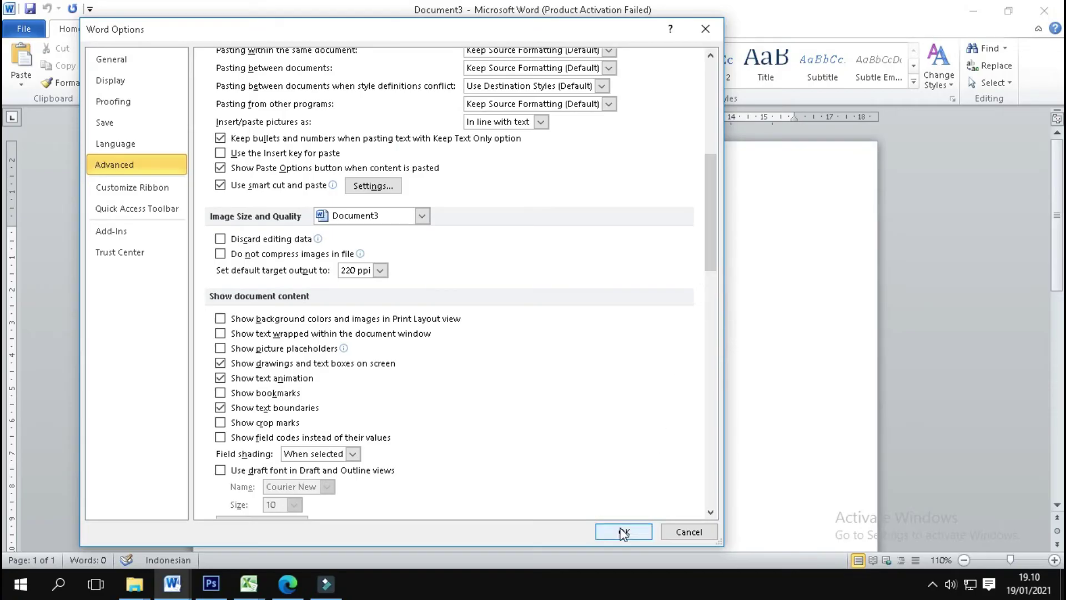
click(623, 531)
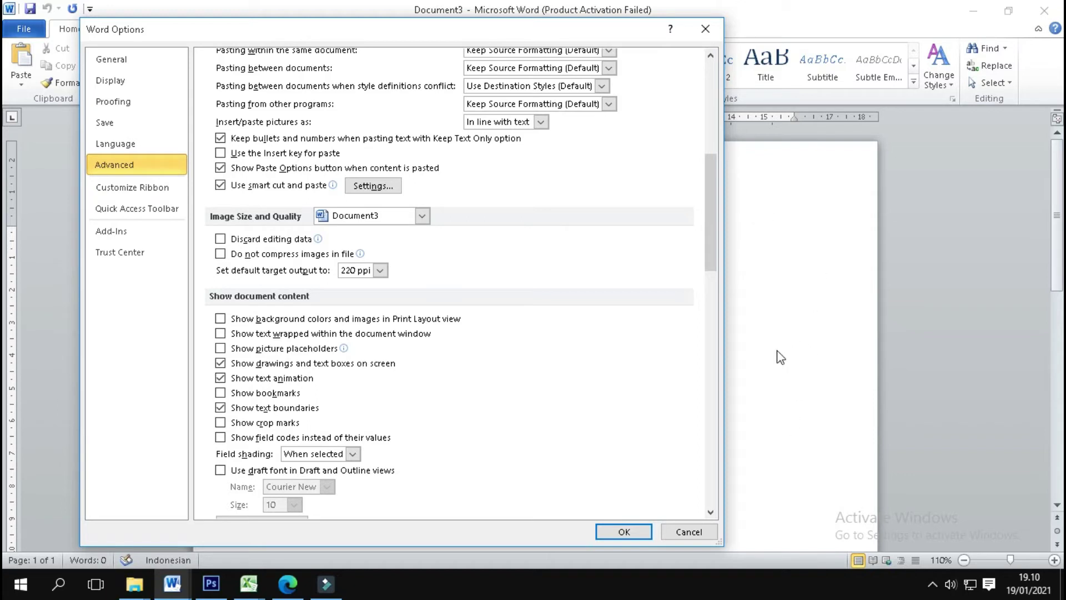
click(639, 533)
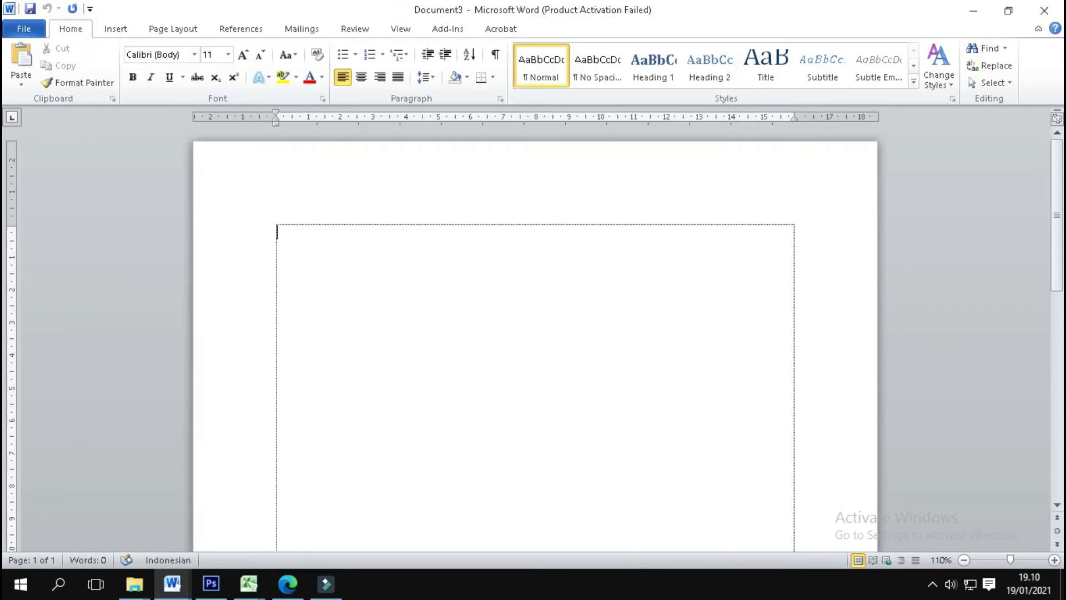
scroll(535, 333, down, 10)
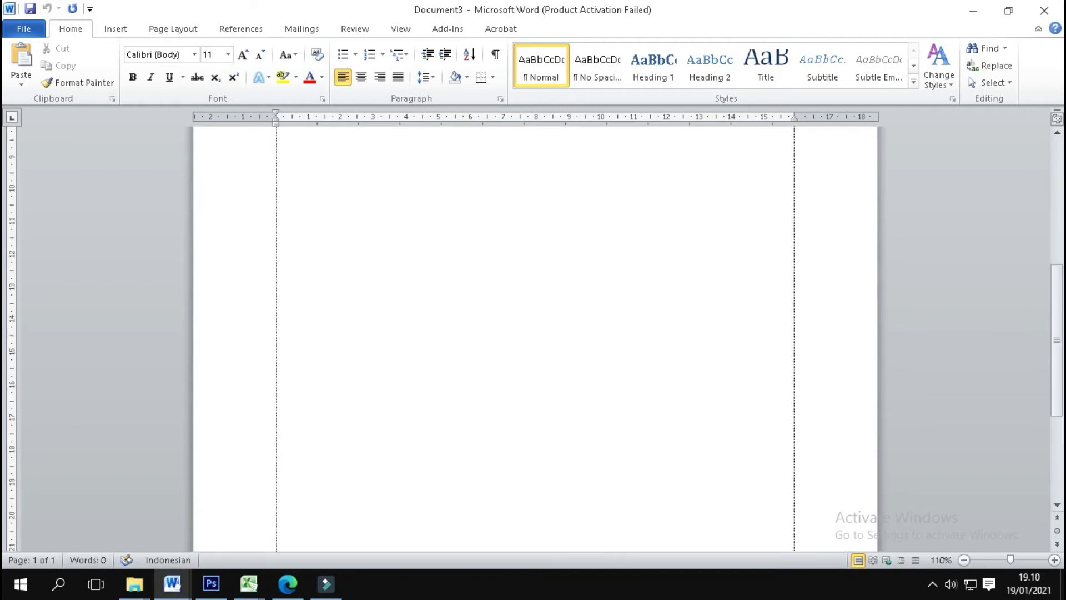
scroll(535, 333, up, 10)
Open Custom Margins and set the top margin to 4 cm and bottom to 3 cm
click(325, 259)
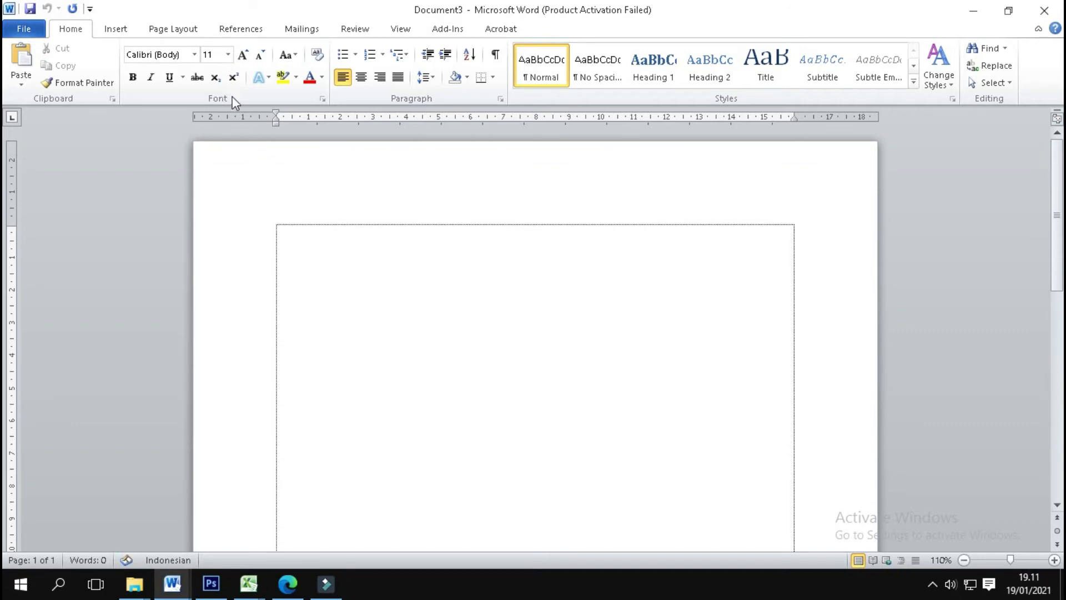
click(344, 260)
click(173, 29)
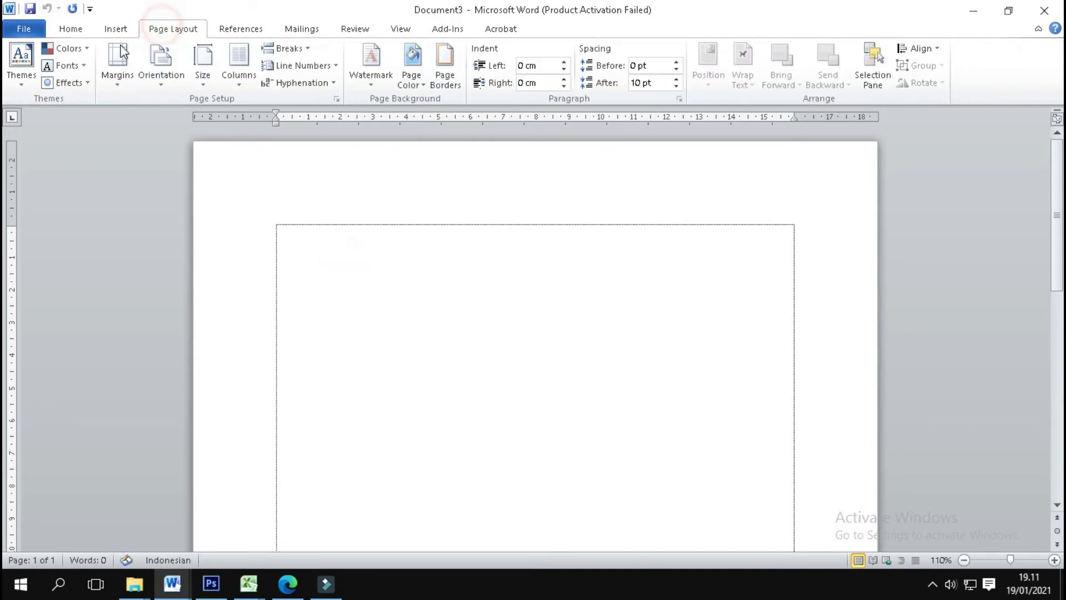
click(117, 61)
click(210, 382)
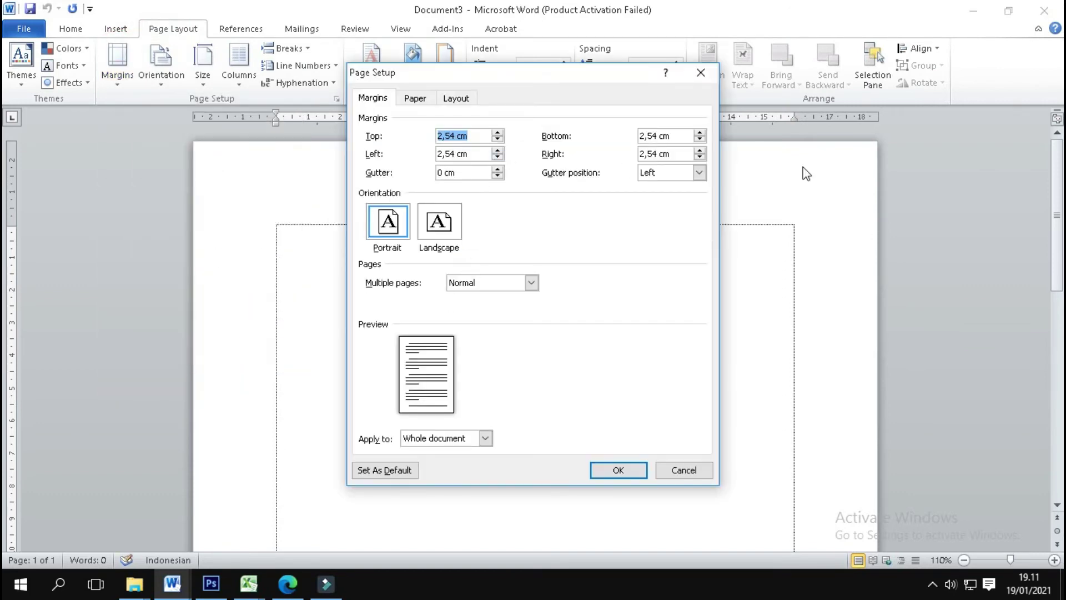
text(4)
click(673, 135)
drag(673, 136, 607, 133)
text(3)
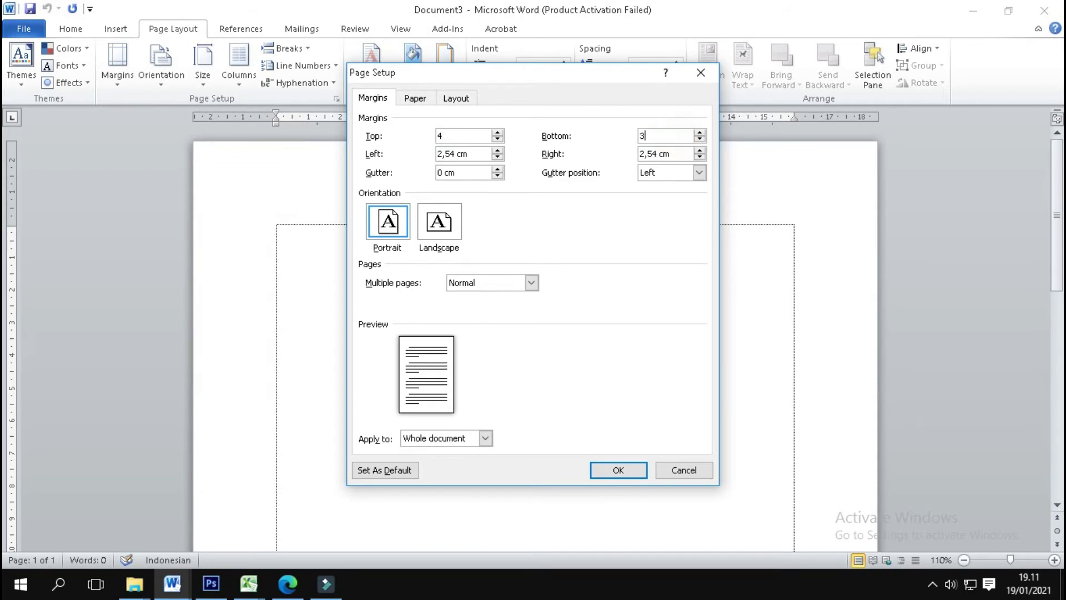
Set the left margin to 4 cm and right to 3 cm, then apply
double_click(473, 158)
text(4)
double_click(674, 154)
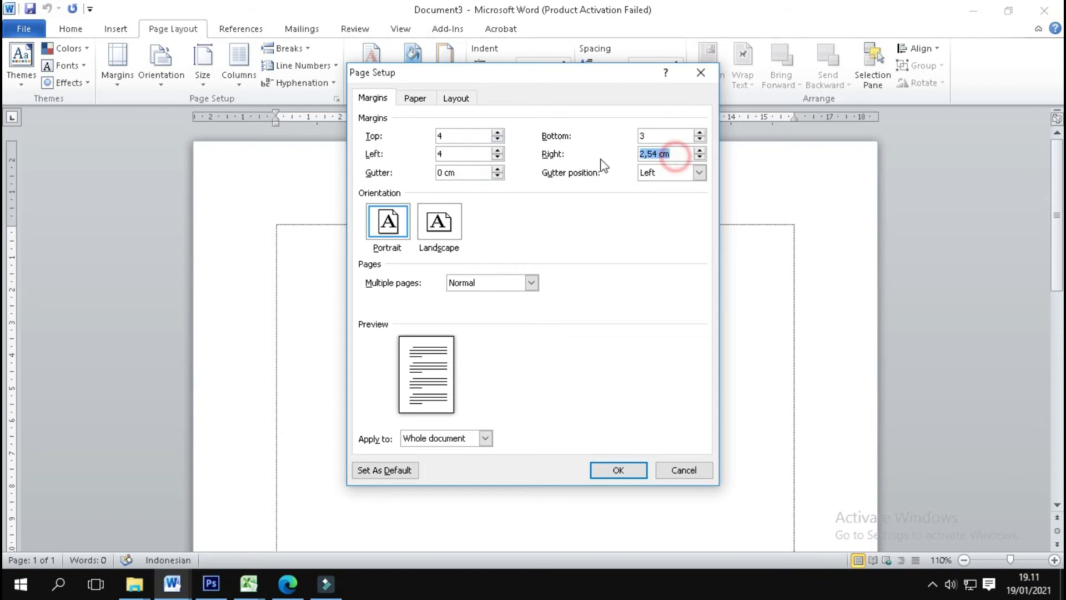
text(3)
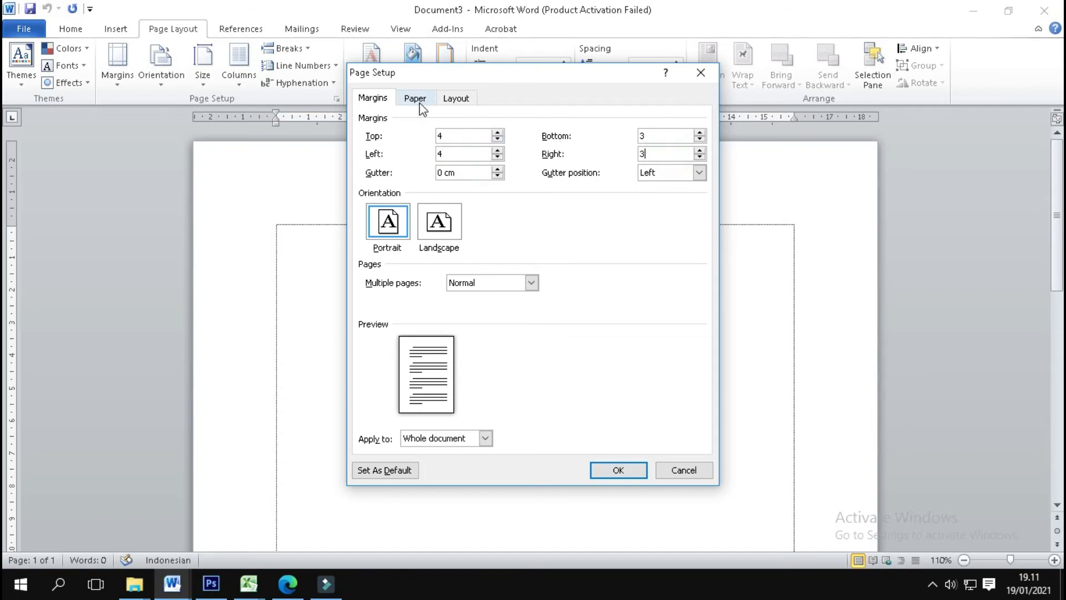
click(416, 98)
click(373, 99)
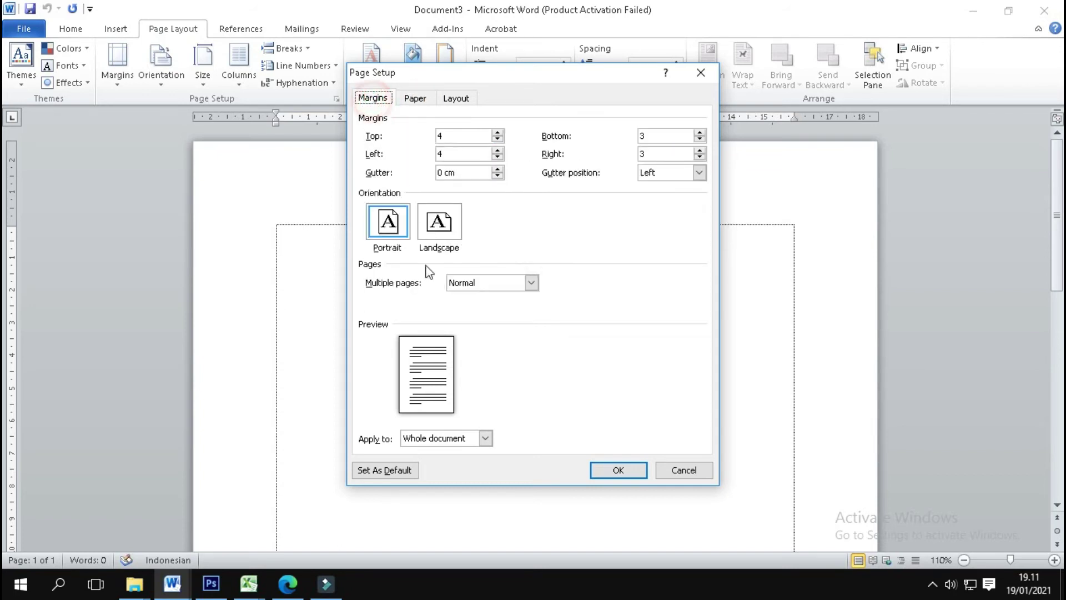
click(627, 471)
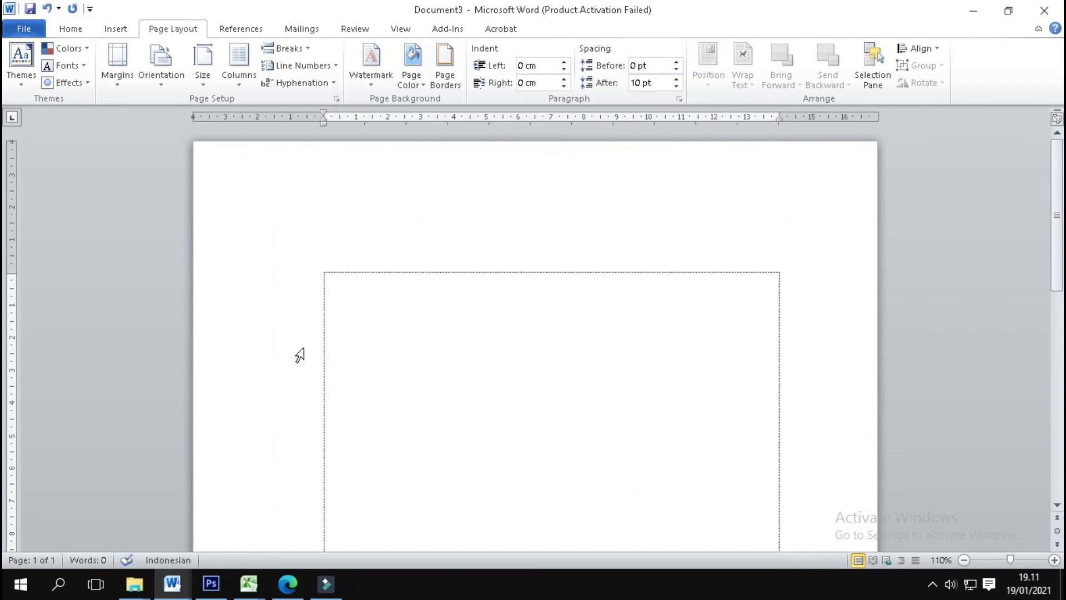
scroll(278, 325, down, 3)
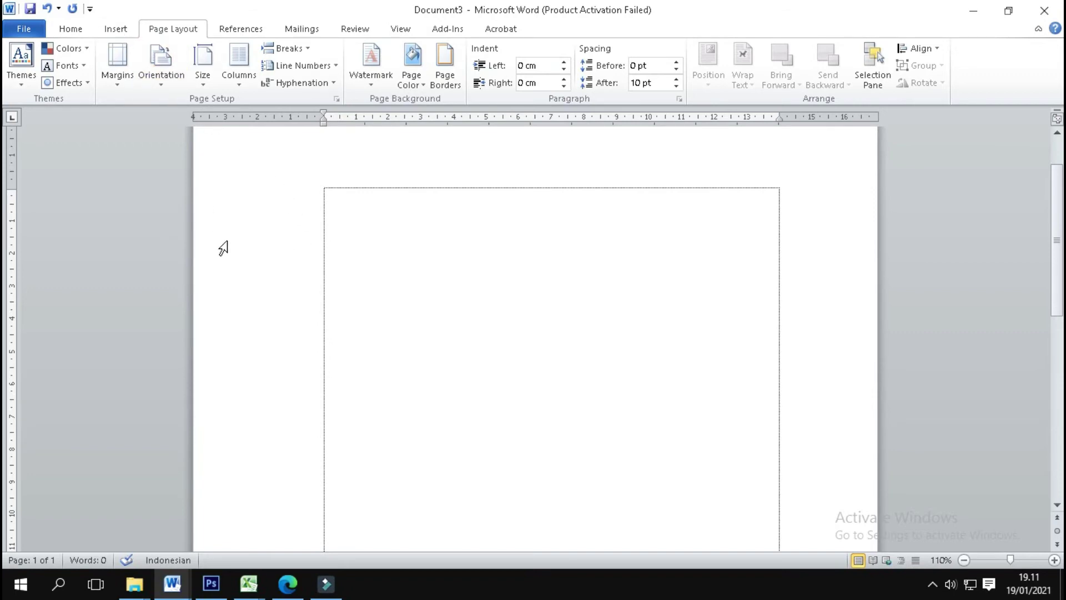
Insert a Rectangle shape drawn across the left margin, about 0.62 cm by 4.05 cm
drag(11, 188, 11, 230)
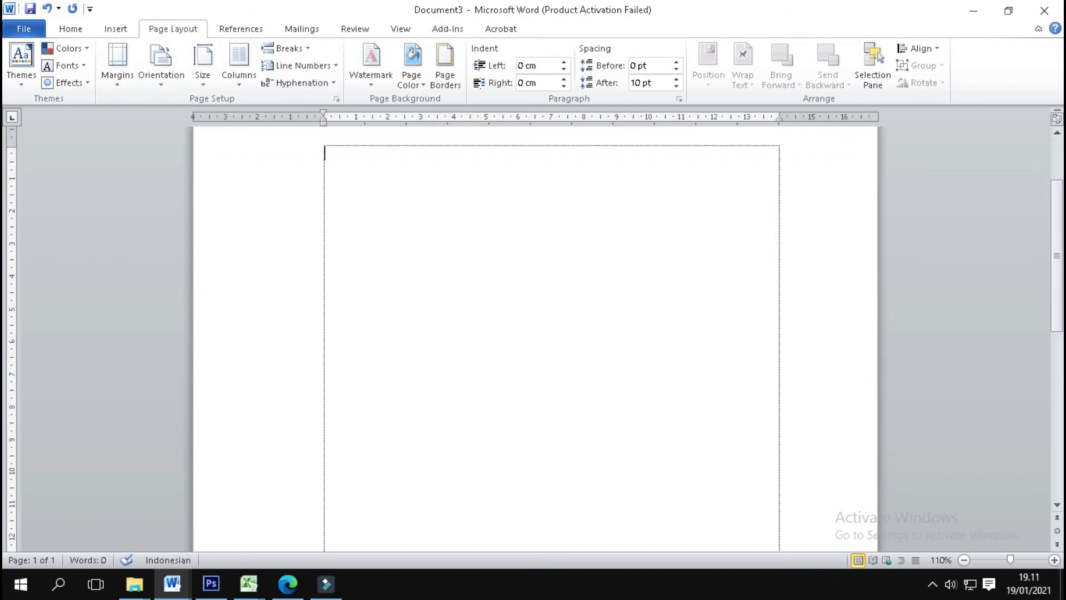
click(115, 28)
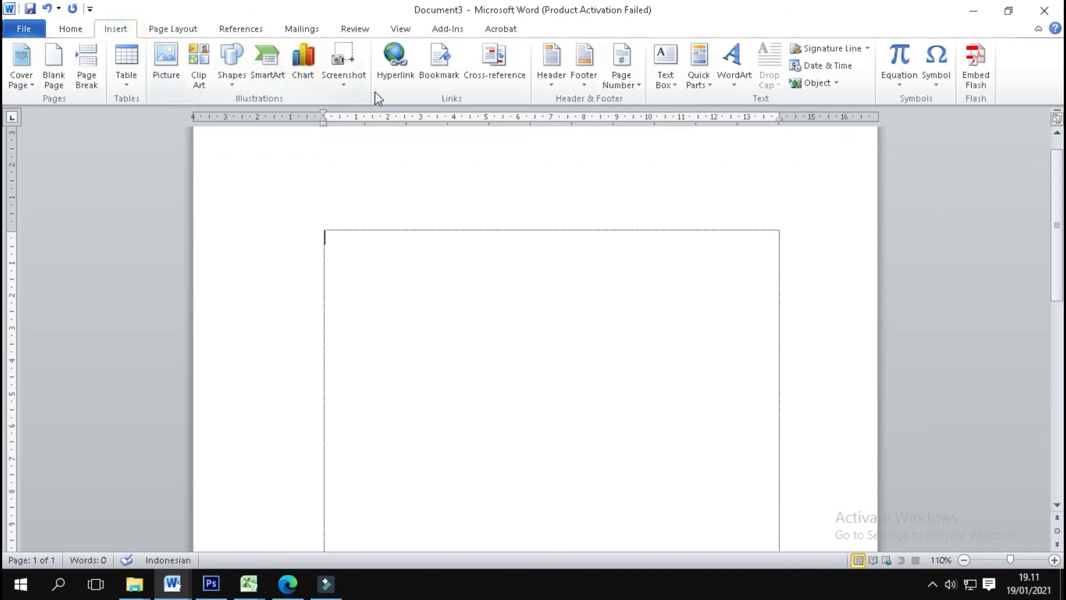
click(232, 78)
click(271, 115)
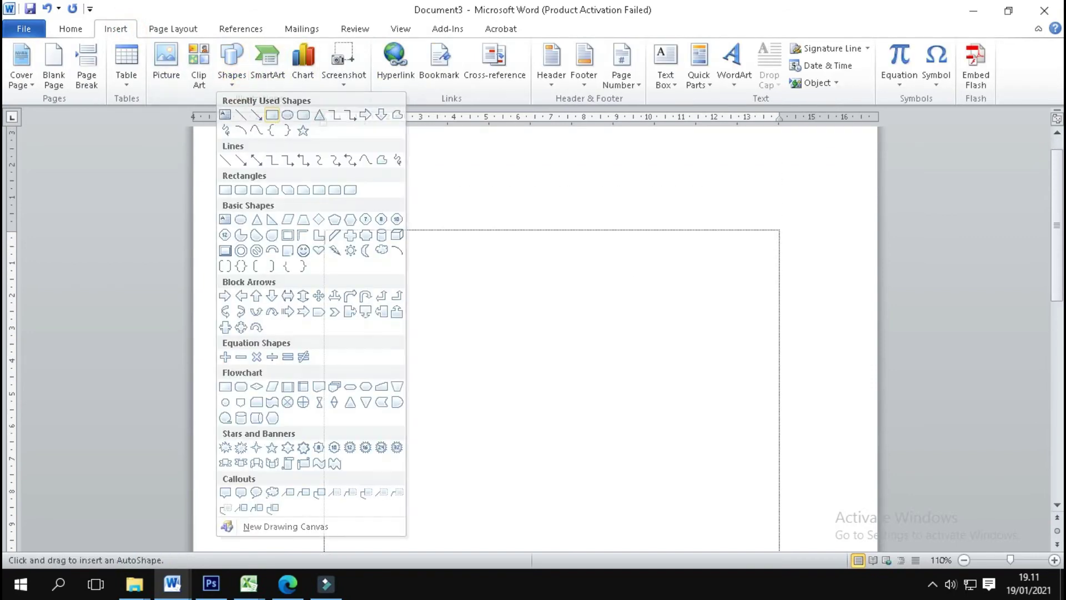
drag(324, 283, 194, 304)
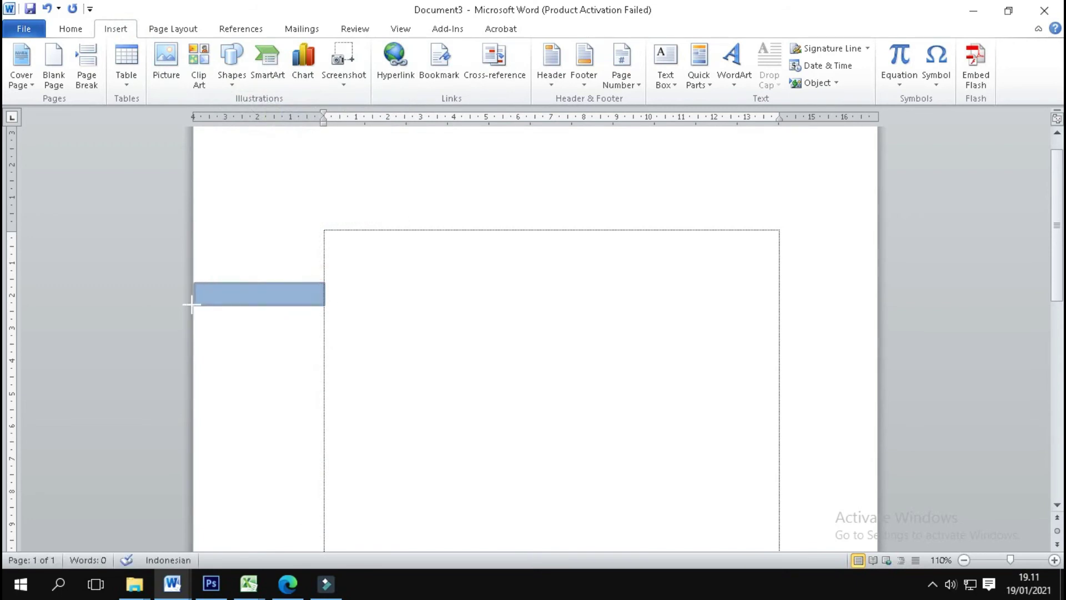
drag(191, 305, 194, 304)
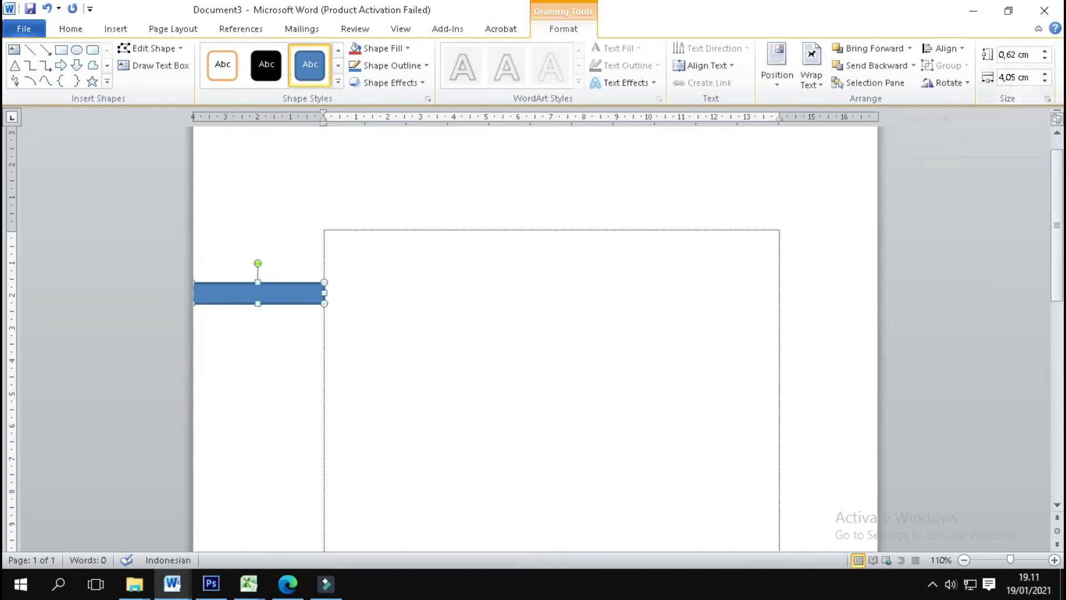
Drag the rectangle into the right margin and narrow it to 2,9 cm wide
click(285, 293)
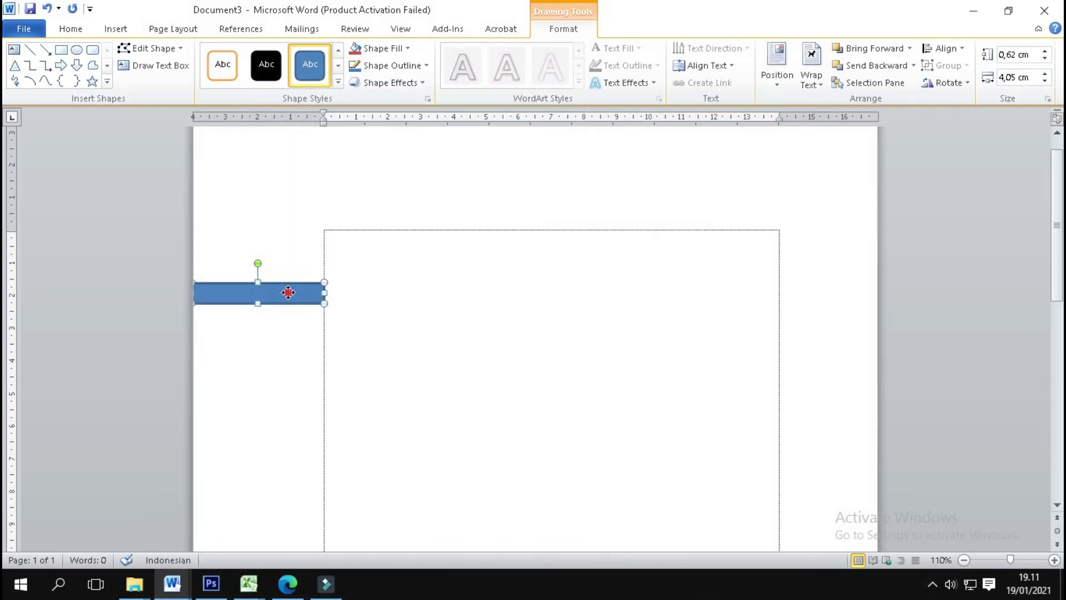
drag(288, 293, 839, 293)
click(746, 293)
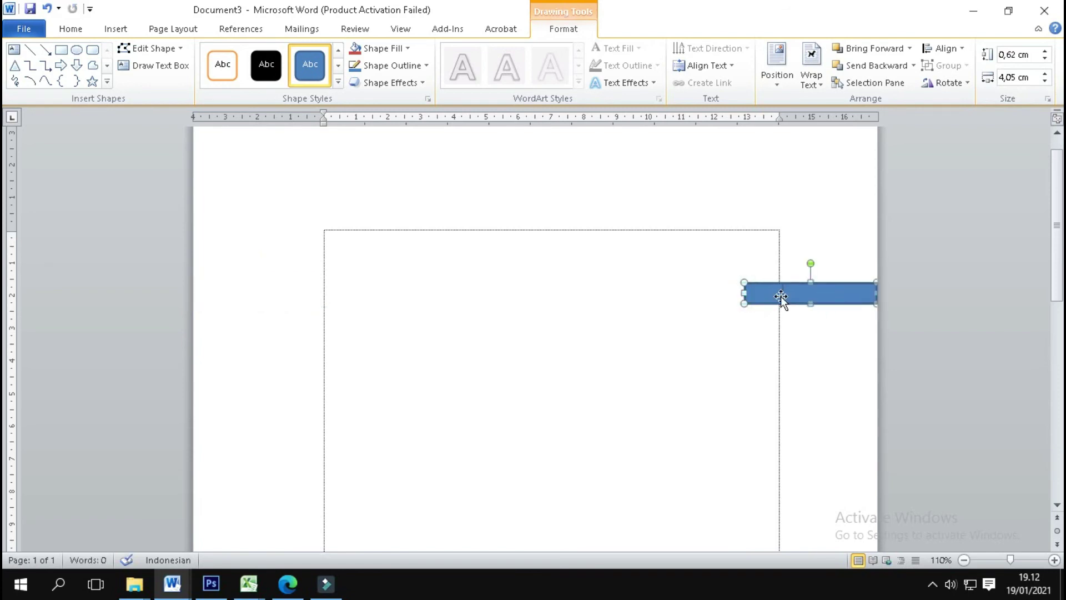
drag(744, 293, 782, 293)
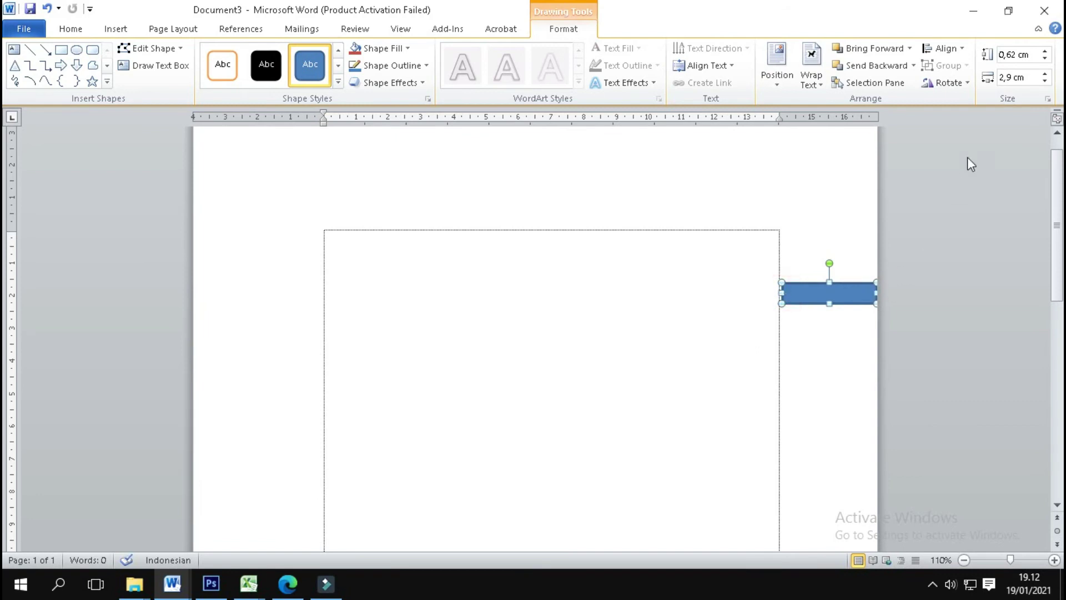
click(782, 294)
scroll(815, 305, up, 1)
Set the rectangle's height to 4 cm, move it into the left margin, and widen it to the page edge
mouse_move(809, 335)
mouse_down()
mouse_move(515, 167)
mouse_move(518, 154)
mouse_move(559, 273)
mouse_up()
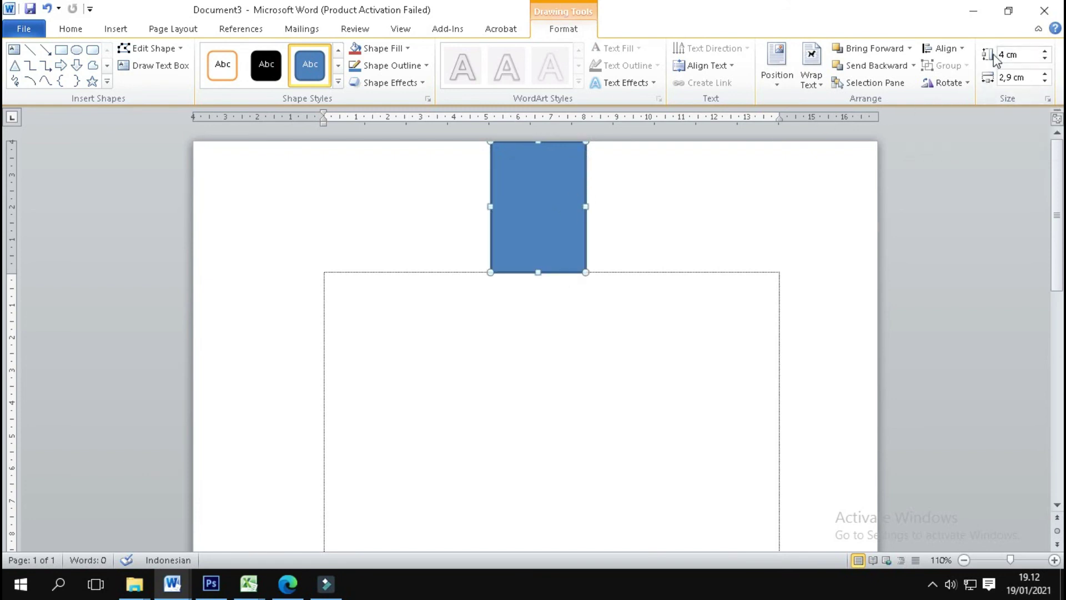
click(1010, 54)
click(512, 195)
drag(541, 216, 279, 404)
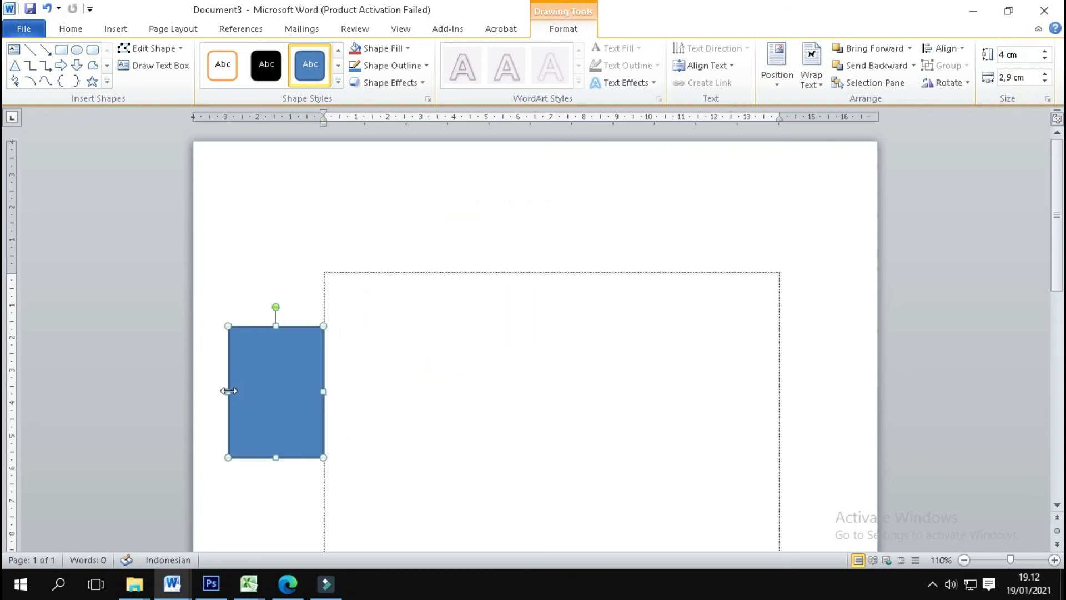
drag(228, 392, 193, 392)
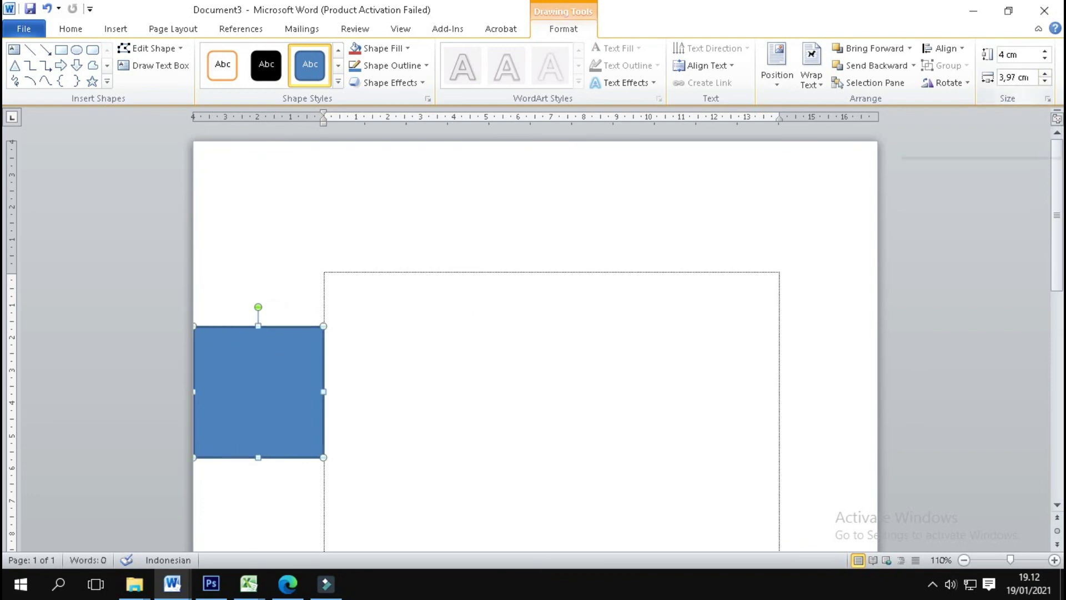